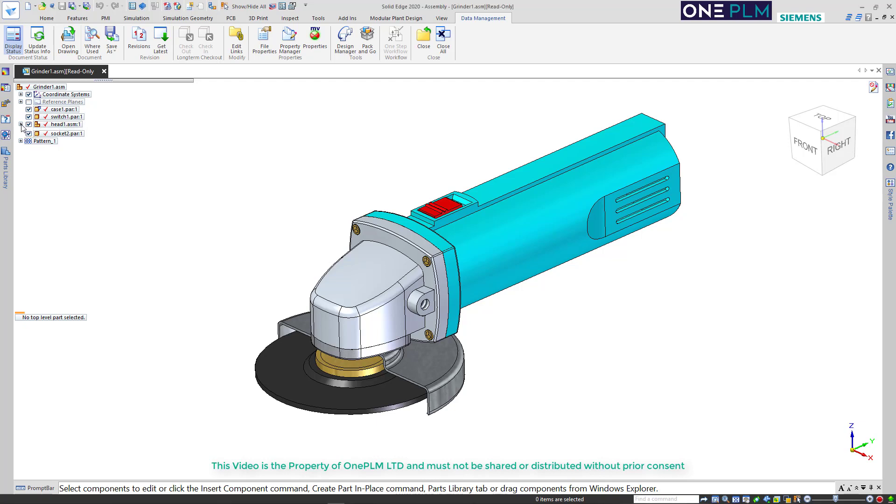
Expand the entire Grinder1.asm structure, including its subassemblies, to examine the status of its components.
left_click(29, 154)
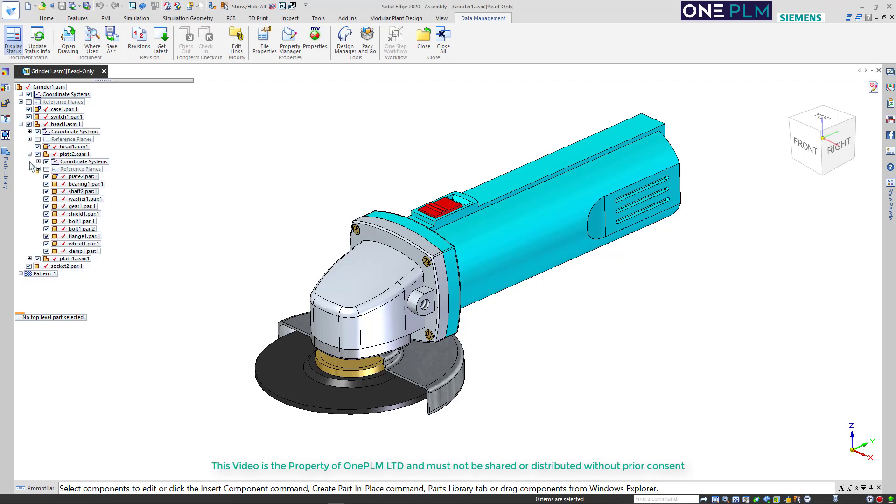
right_click(46, 88)
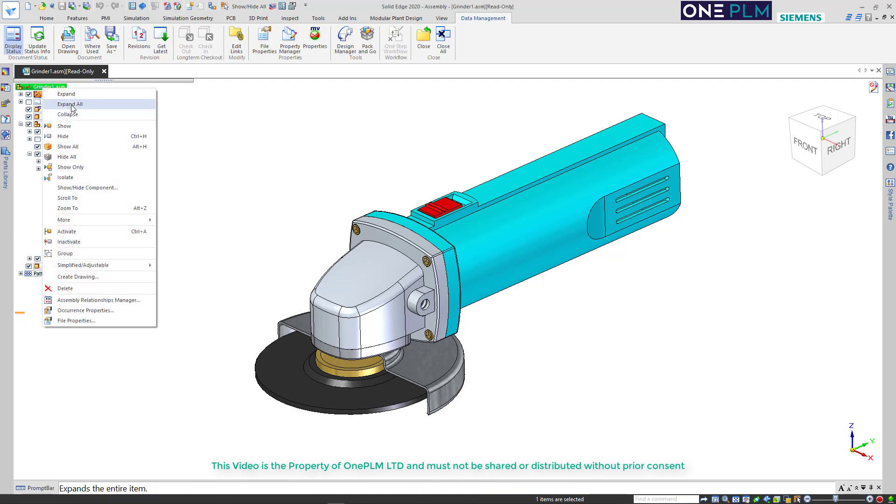
left_click(69, 106)
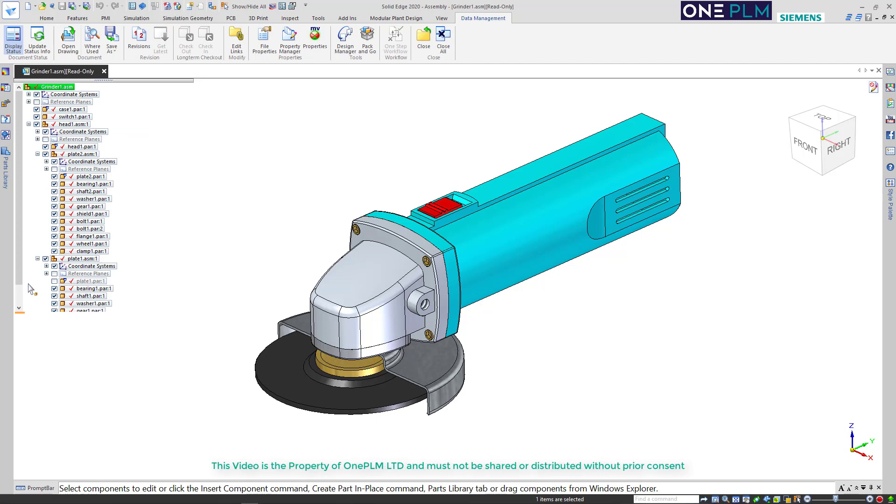
left_click_drag(18, 279, 16, 210)
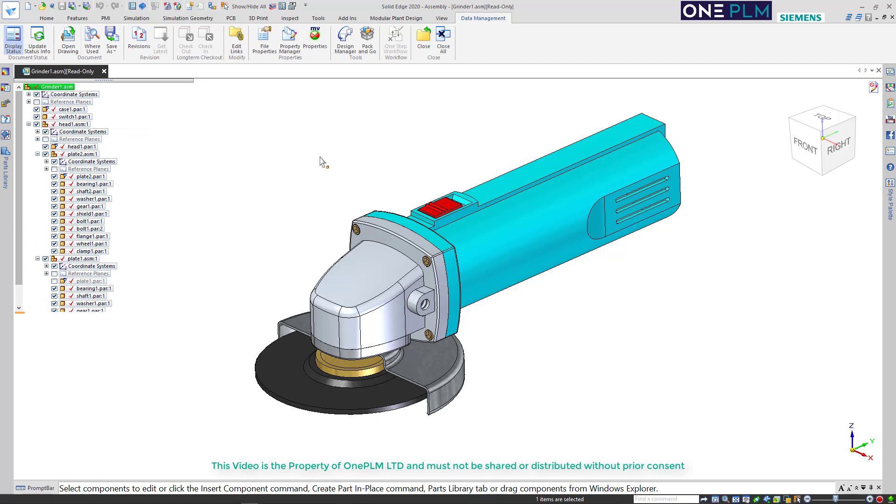
Open the folder containing Grinder1.asm in File Explorer and copy its full path.
right_click(79, 72)
left_click(108, 141)
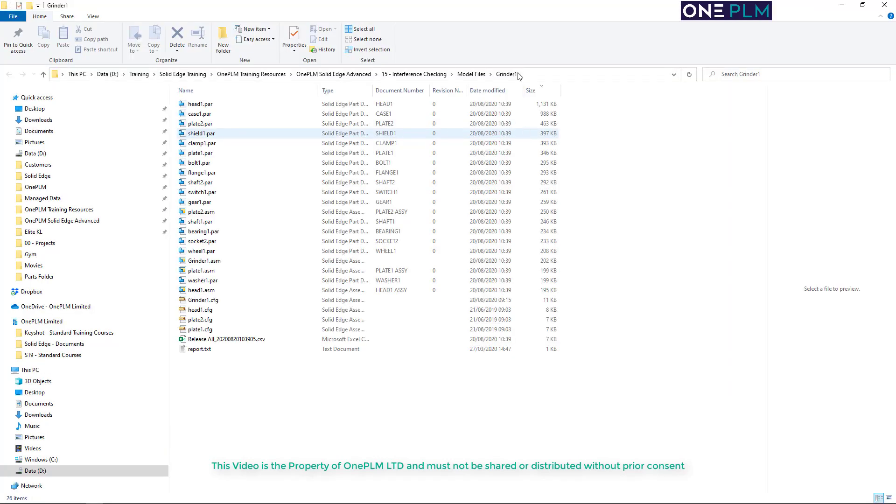
left_click(537, 75)
key("ctrl+c")
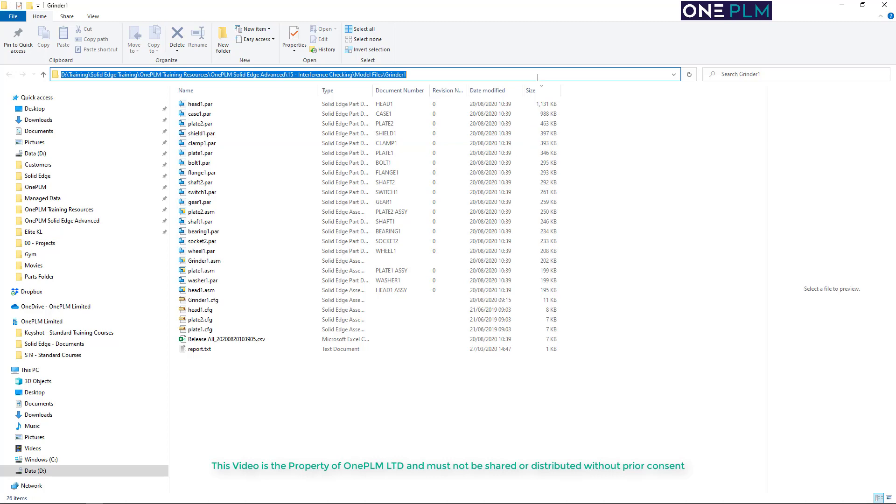
Switch to the Data Preparation utility and open the Data Integrity Check file selection for Solid Edge data.
left_click(843, 6)
key("alt+Tab")
key("alt+Tab")
key("alt+Tab")
key("alt+Tab")
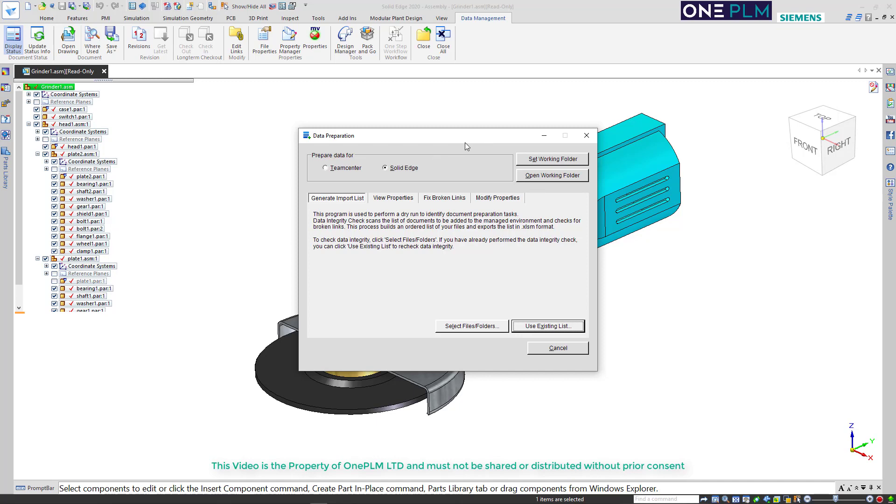
left_click(480, 326)
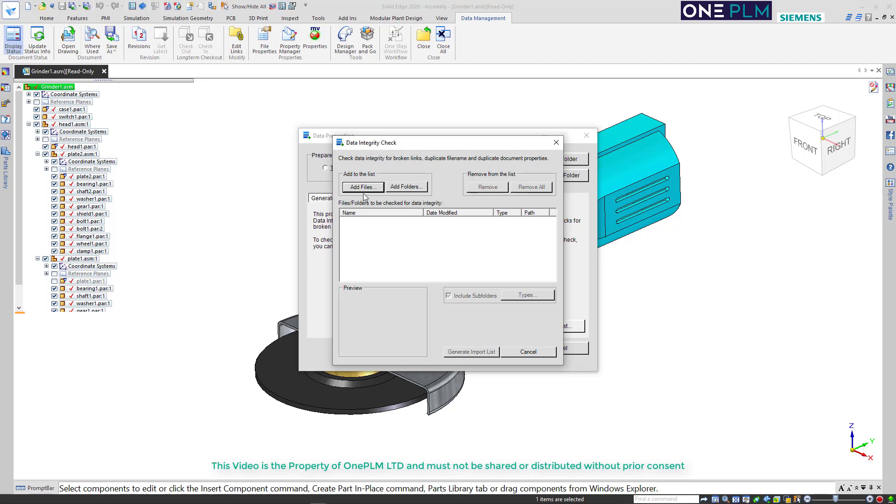
left_click(396, 187)
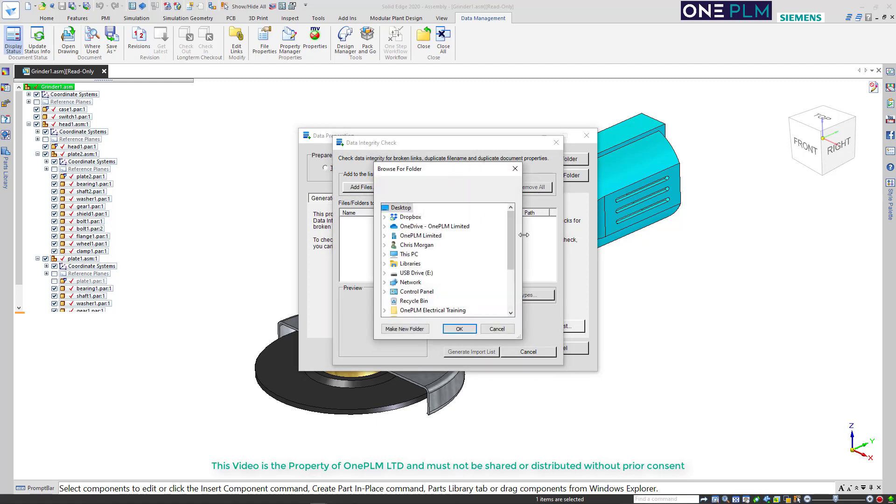
left_click_drag(511, 228, 509, 259)
left_click(497, 329)
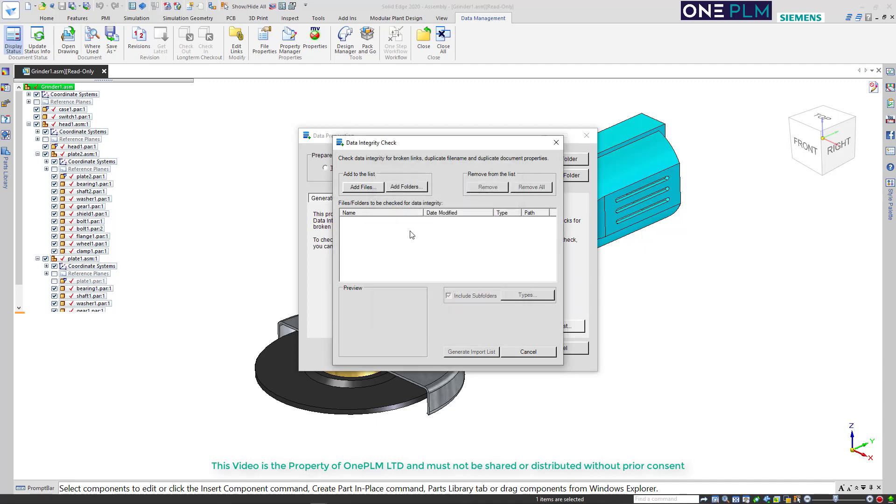
Begin adding individual files to the integrity check and go to the Grinder1 folder using the copied path.
left_click(364, 187)
left_click(430, 152)
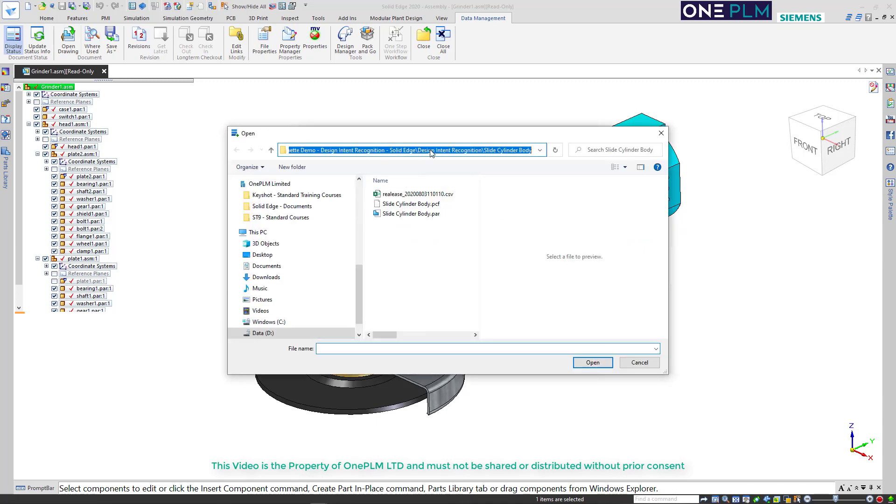
key("ctrl+v")
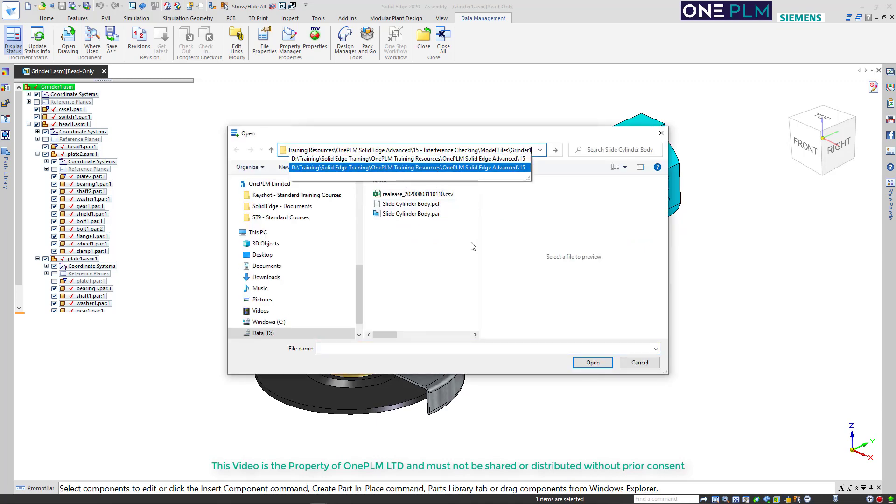
key("Return")
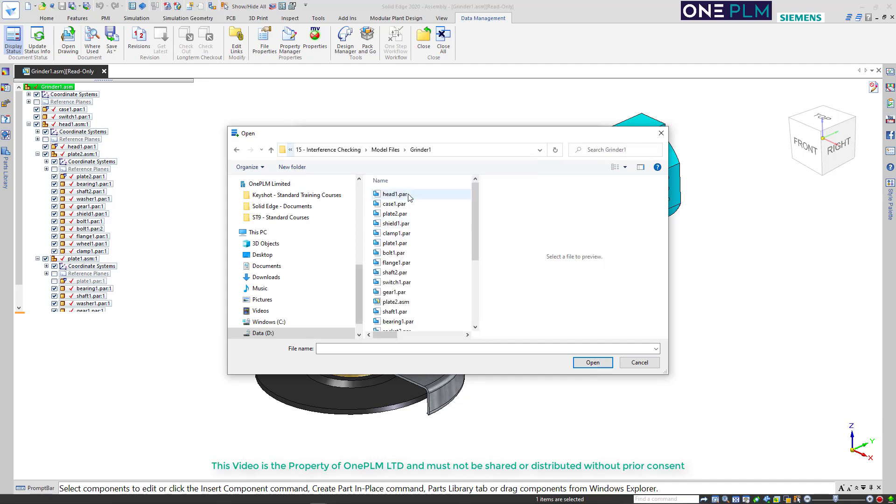
Add all part and assembly files from head1.par through head1.asm to the integrity check list.
mouse_move(475, 202)
left_mouse_down()
mouse_move(470, 275)
mouse_move(478, 204)
left_mouse_up()
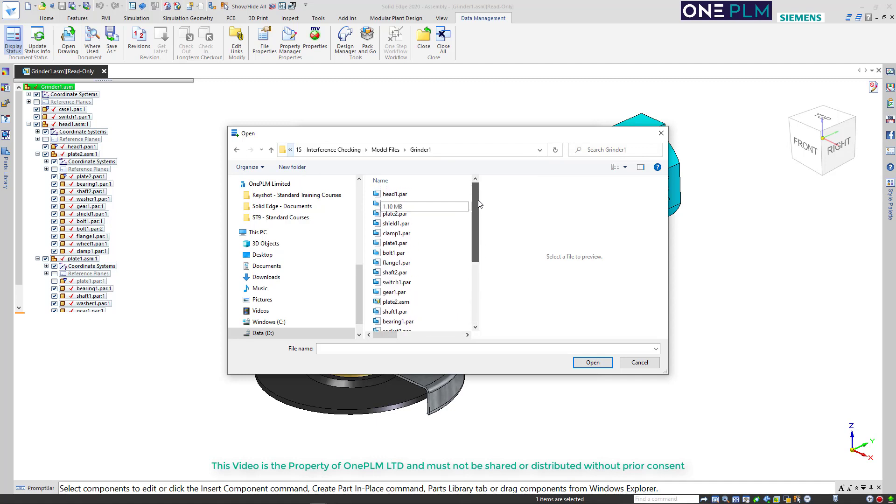
left_click(396, 196)
left_click_drag(475, 219, 480, 278)
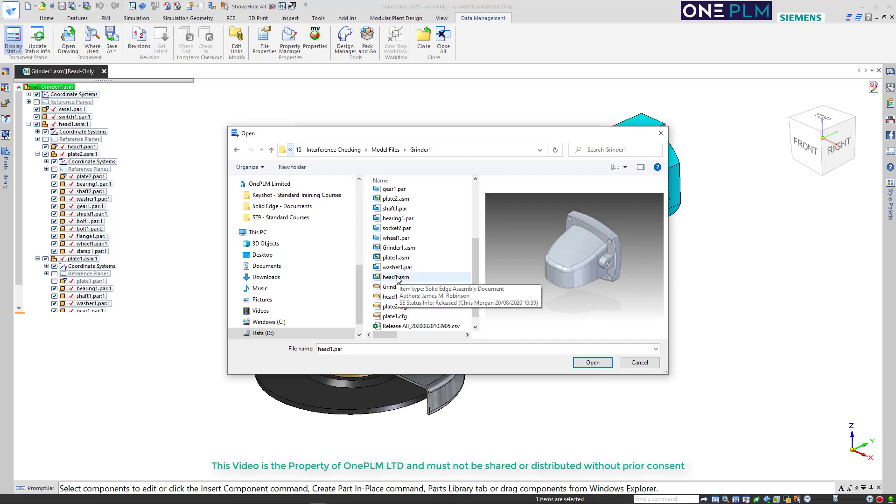
left_click(397, 278, "shift")
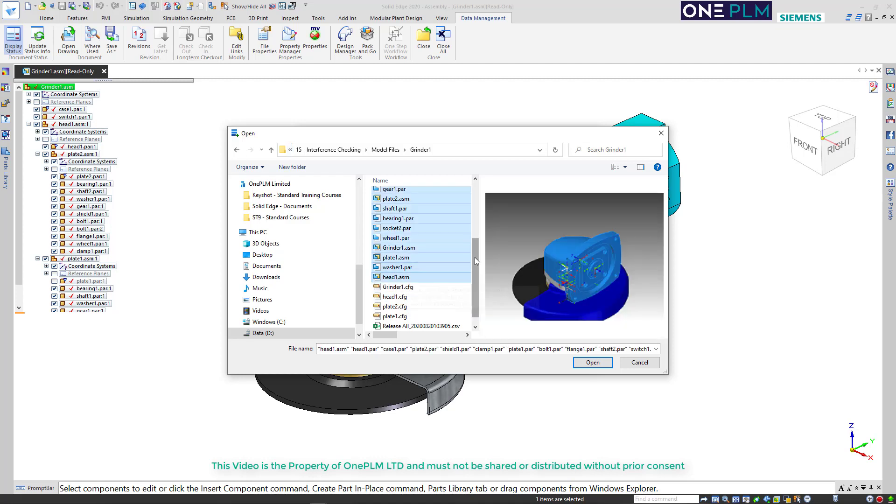
left_click_drag(475, 257, 470, 198)
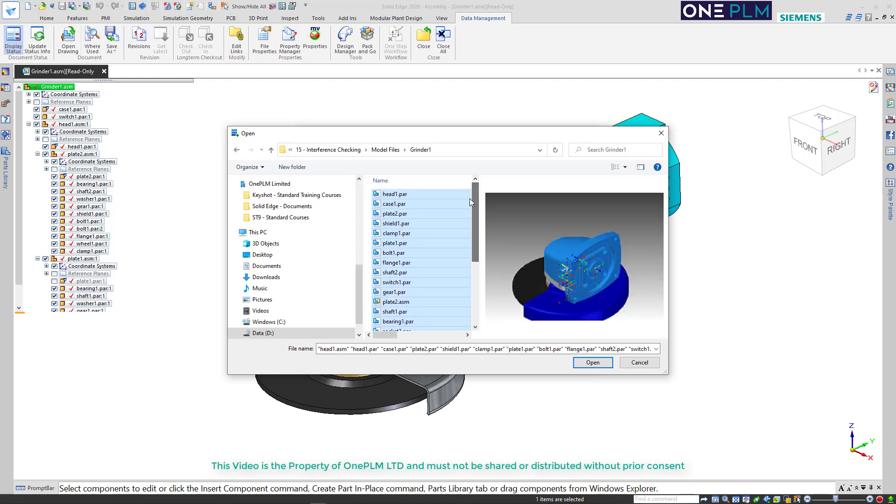
left_click(593, 363)
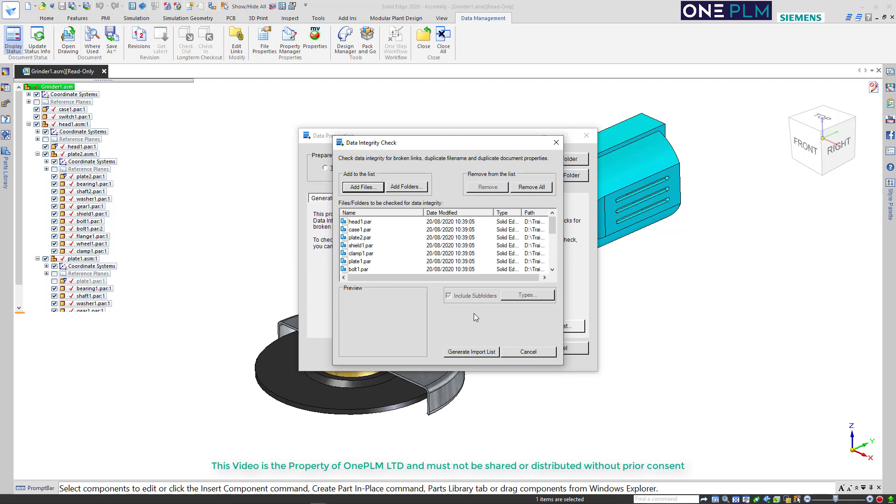
Generate the import list and bring up the resulting PropertyList spreadsheet maximized in Excel.
left_click(470, 352)
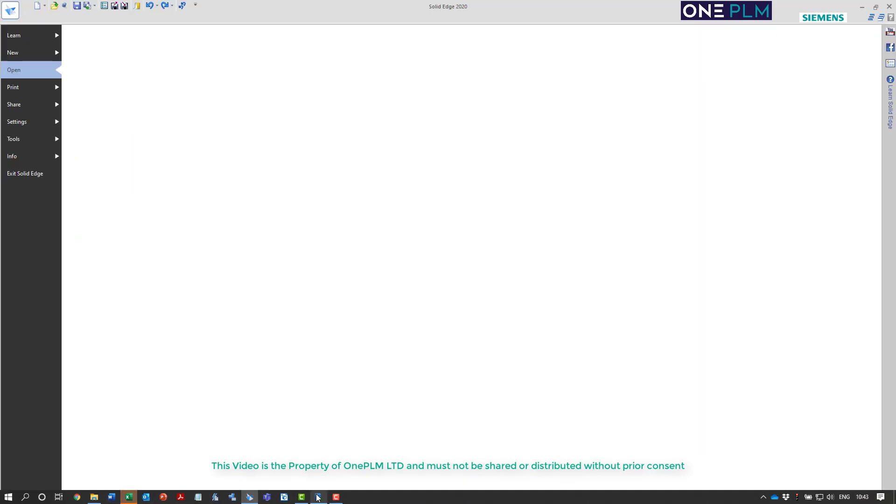
left_click(318, 498)
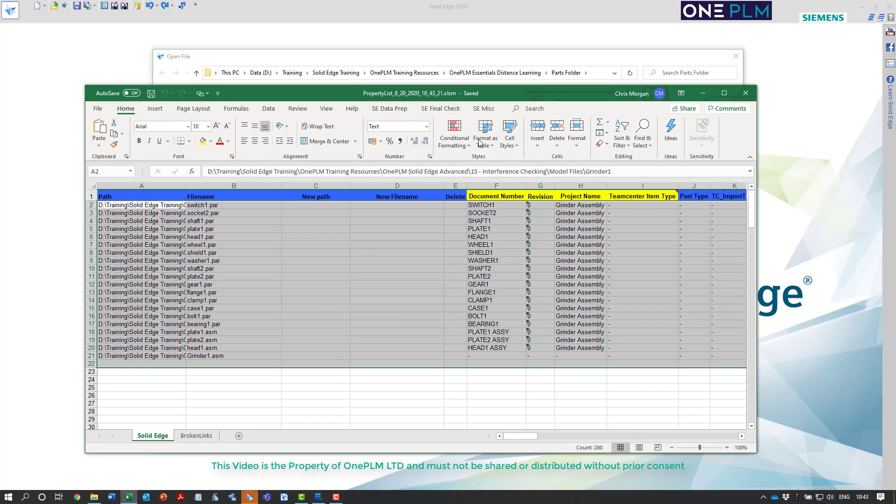
left_click_drag(513, 89, 544, 89)
left_click(739, 91)
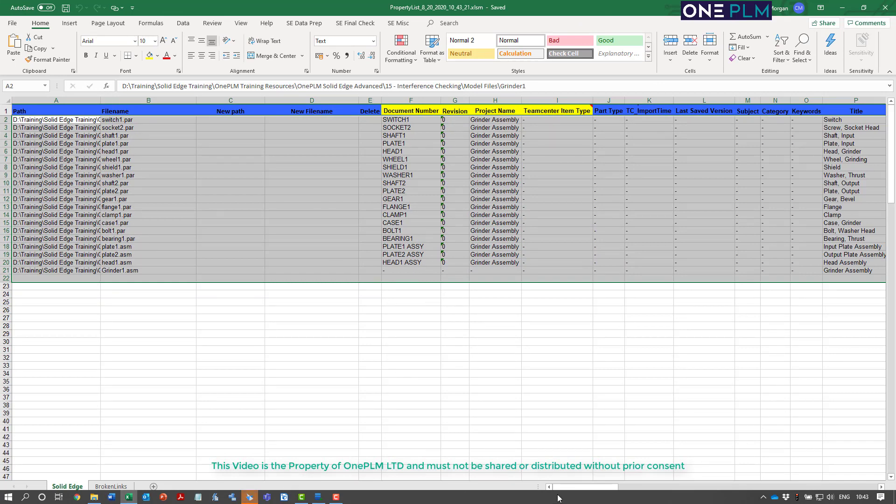
left_click_drag(560, 487, 487, 475)
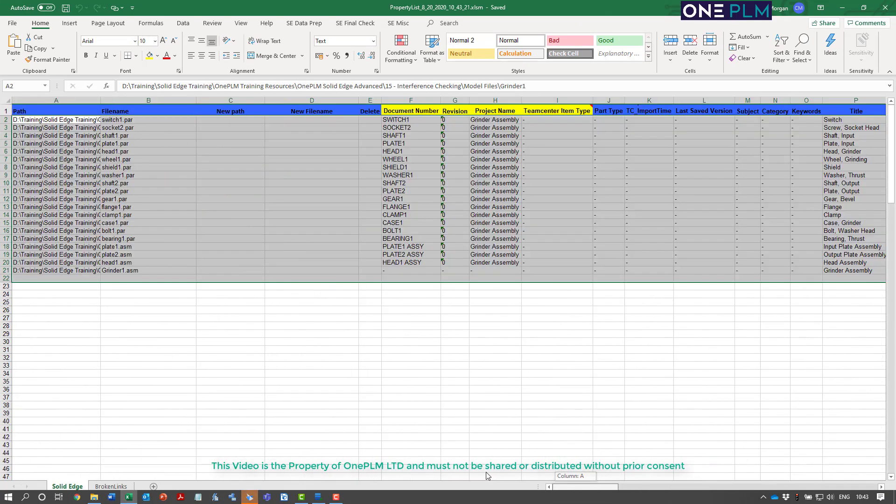
left_click(304, 23)
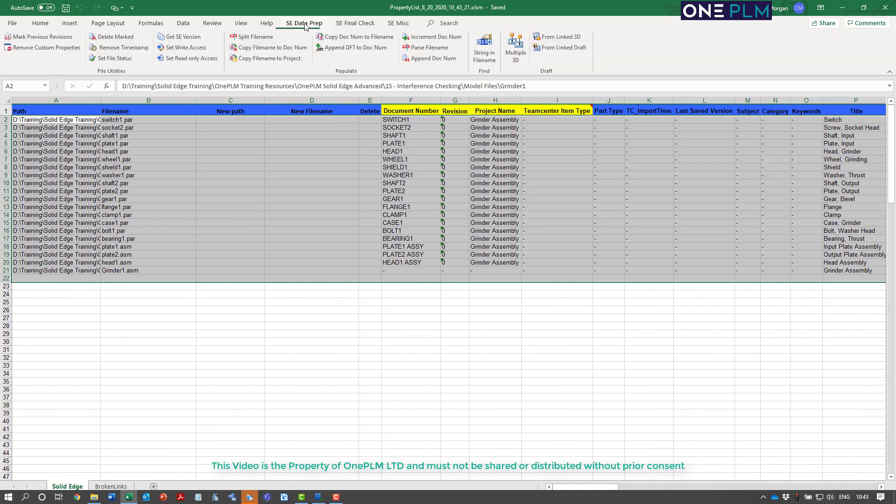
left_click(348, 24)
left_click(399, 26)
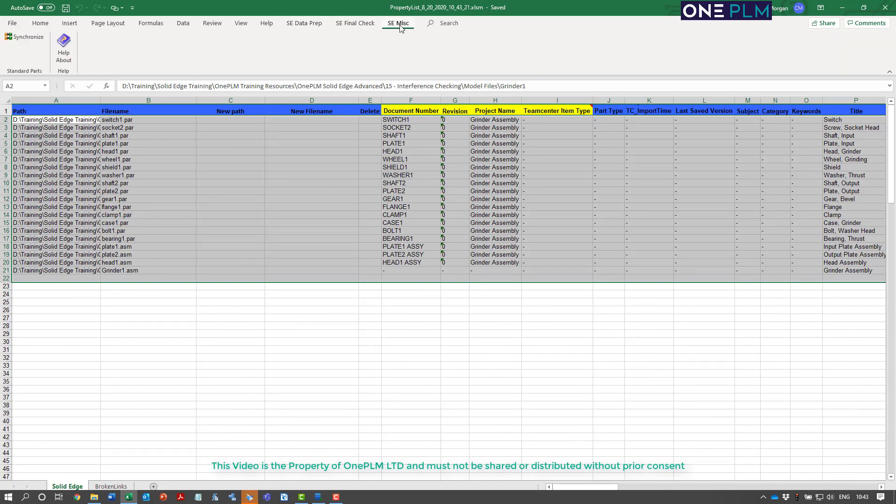
Set the file status of all the files listed in rows 2 to 21 to Available.
left_click(304, 25)
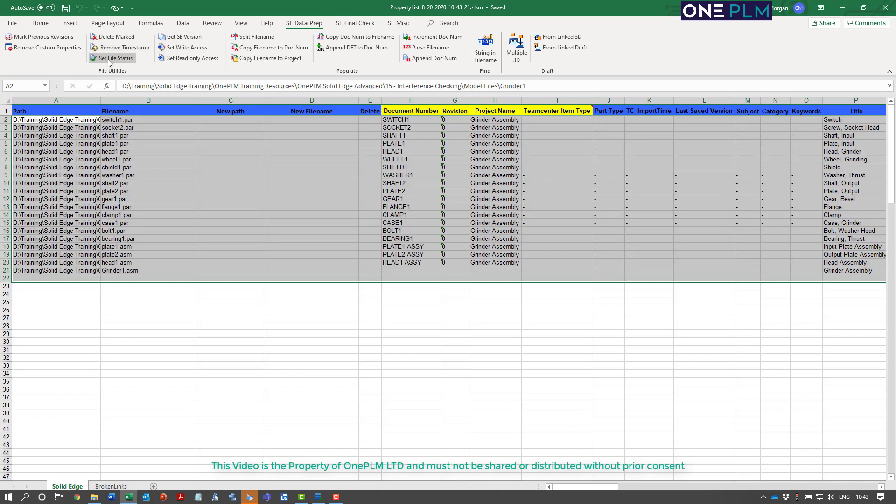
left_click(144, 357)
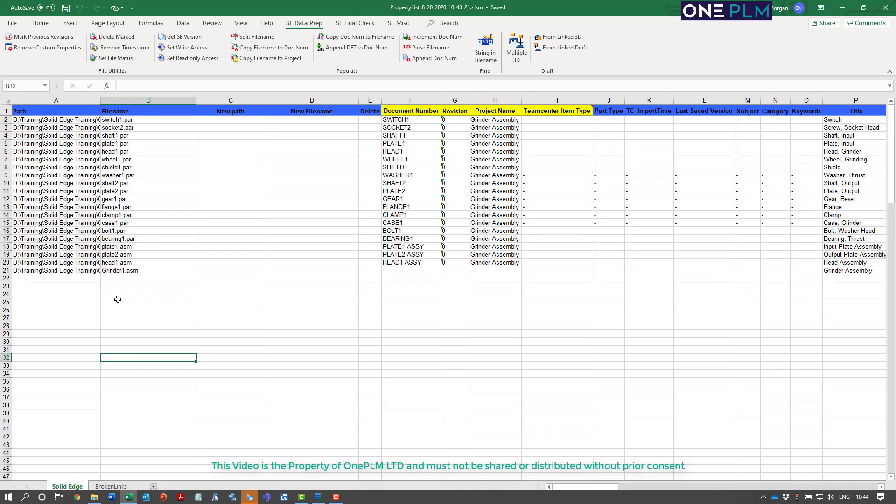
left_click(89, 121)
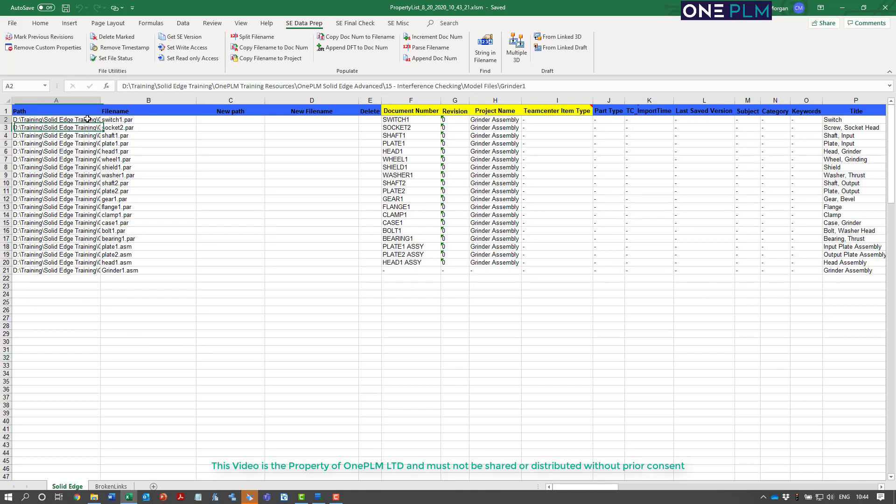
left_click(78, 270, "shift")
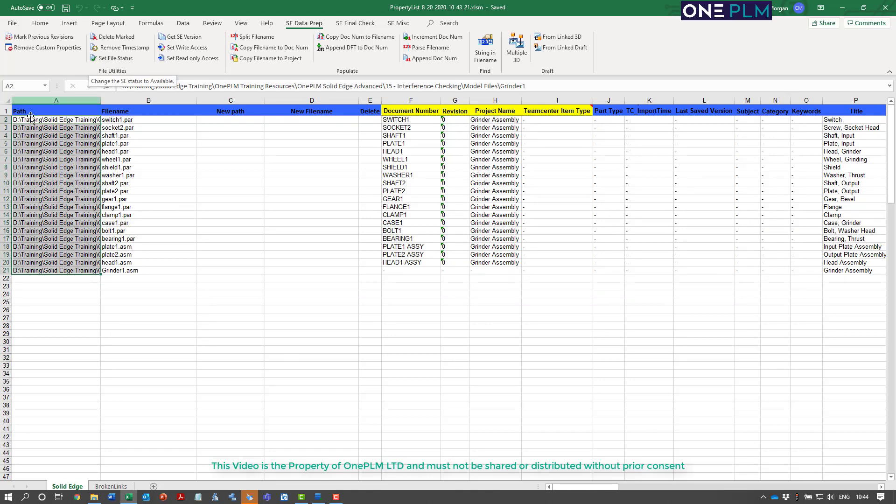
left_click(118, 59)
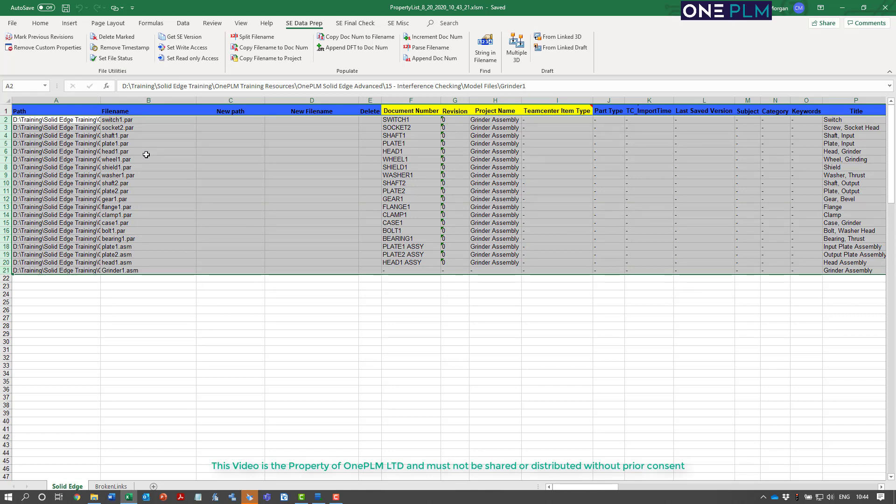
left_click(122, 61)
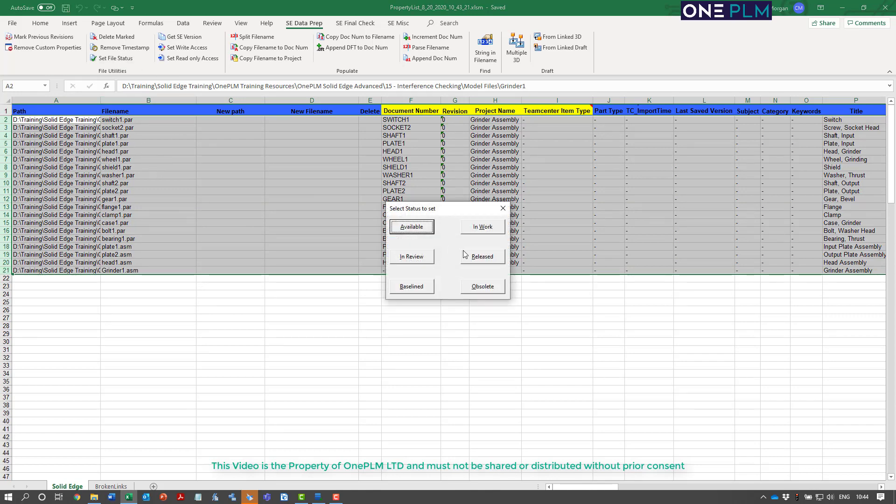
left_click(419, 230)
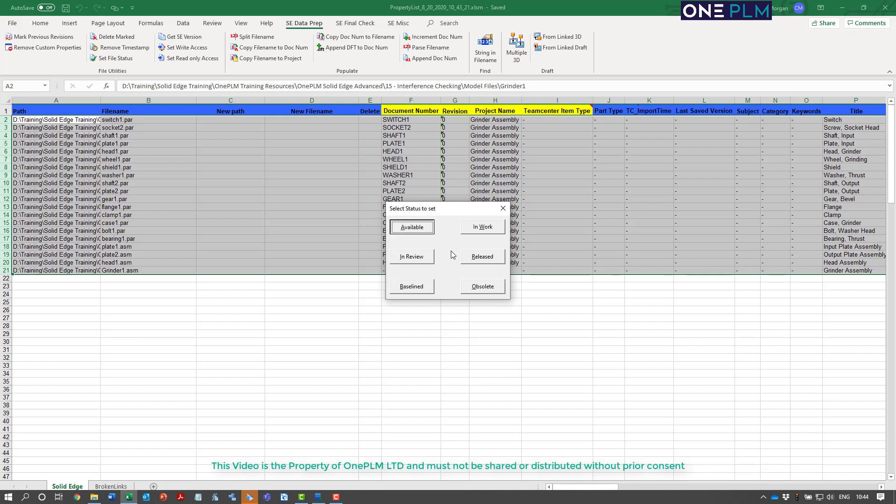
key("Return")
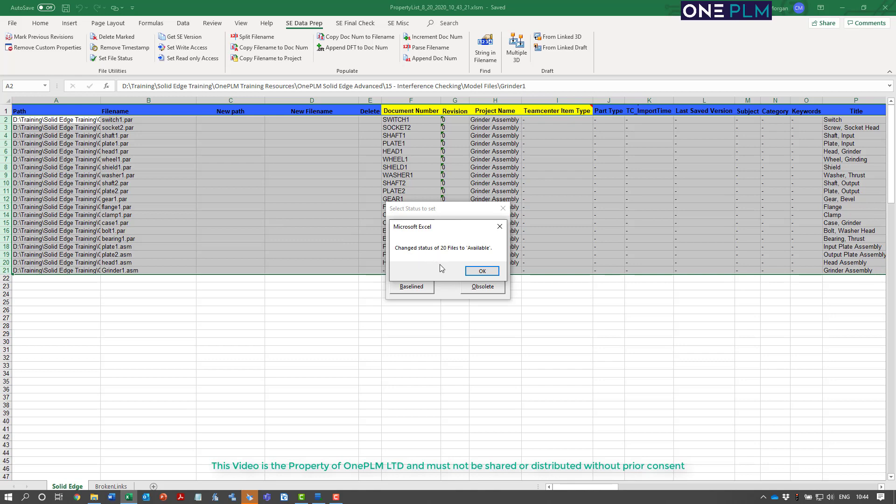
left_click(483, 272)
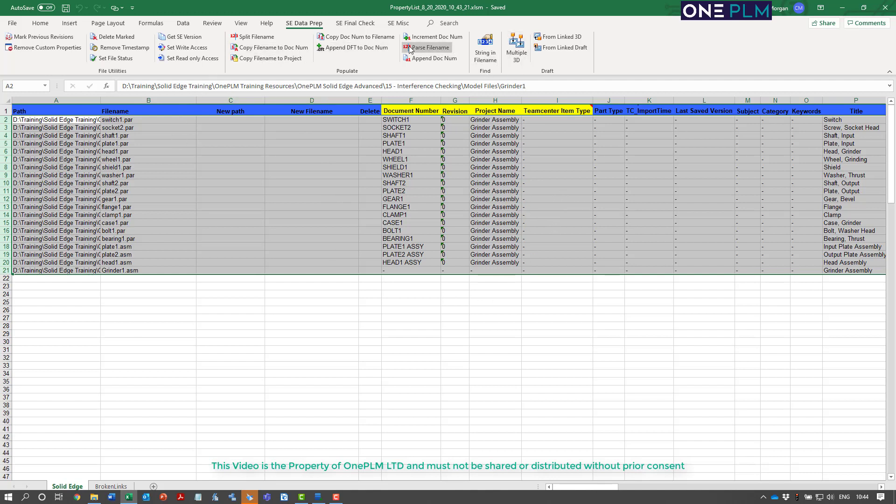
Return to Data Preparation and run Modify Properties with the PropertyList_8_20_2020_10_43_21.xlsm spreadsheet.
left_click(843, 8)
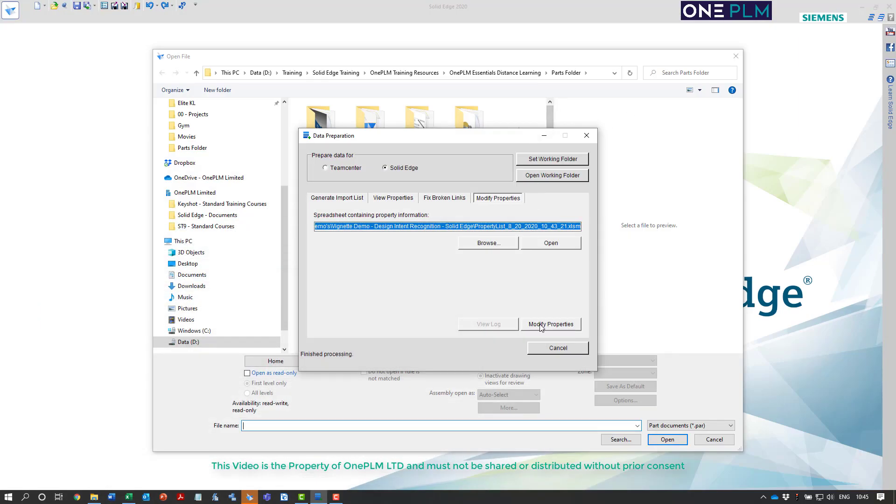
left_click(540, 326)
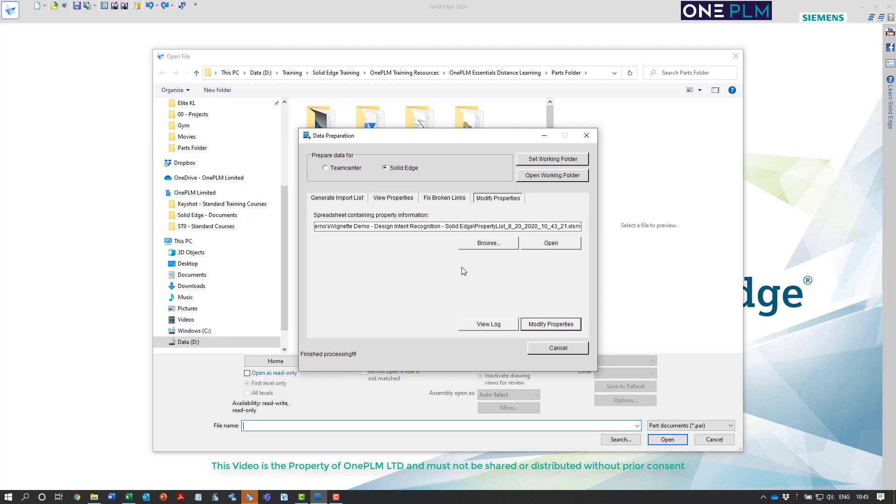
Close the Data Preparation utility and cancel the Open File dialog, returning to the empty Solid Edge window.
left_click(545, 349)
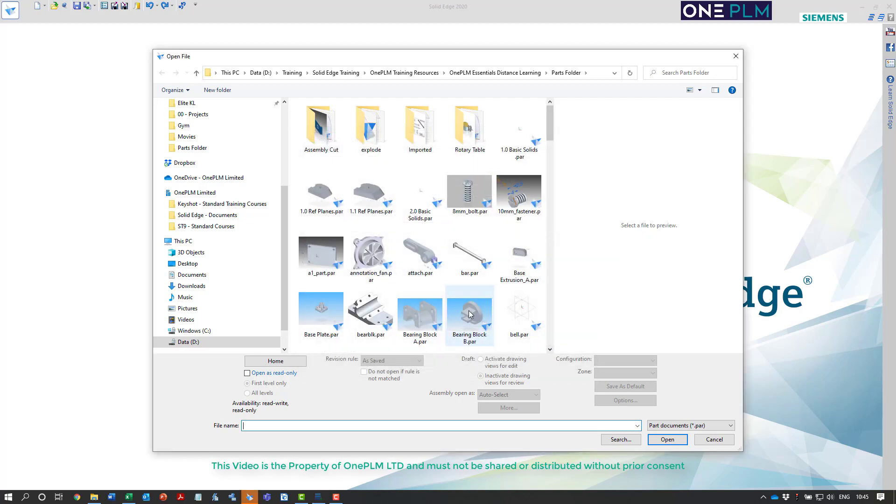
left_click(721, 440)
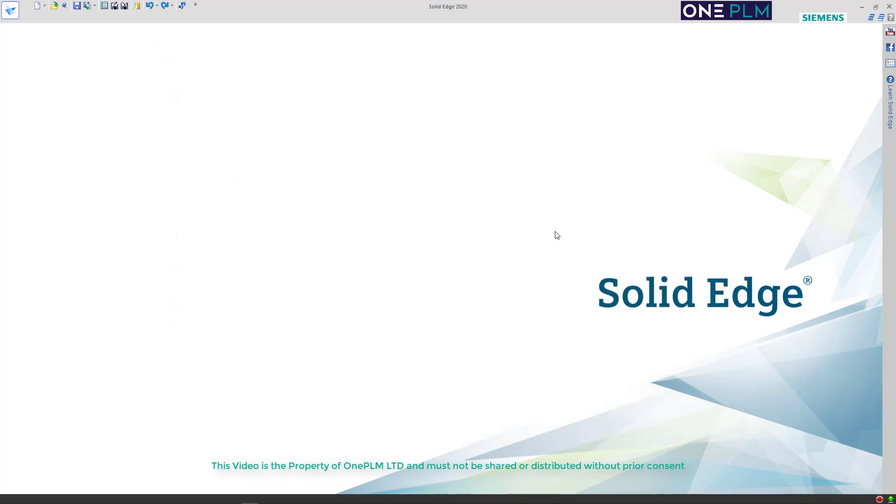
key("super")
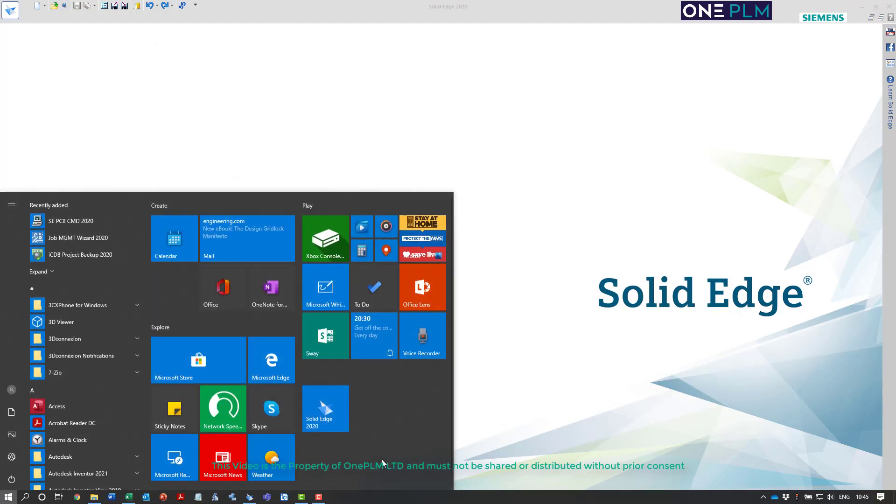
left_click(129, 498)
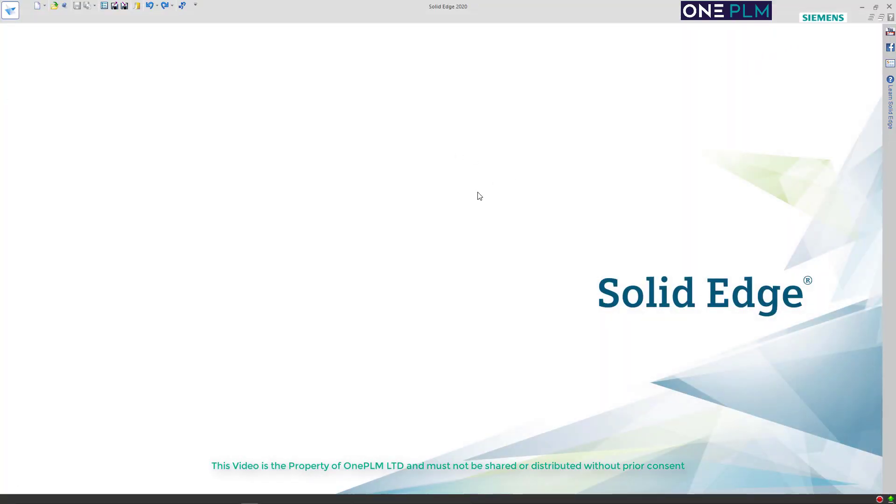
Open Grinder1.asm from the recent files and maximize its document window.
left_click(10, 10)
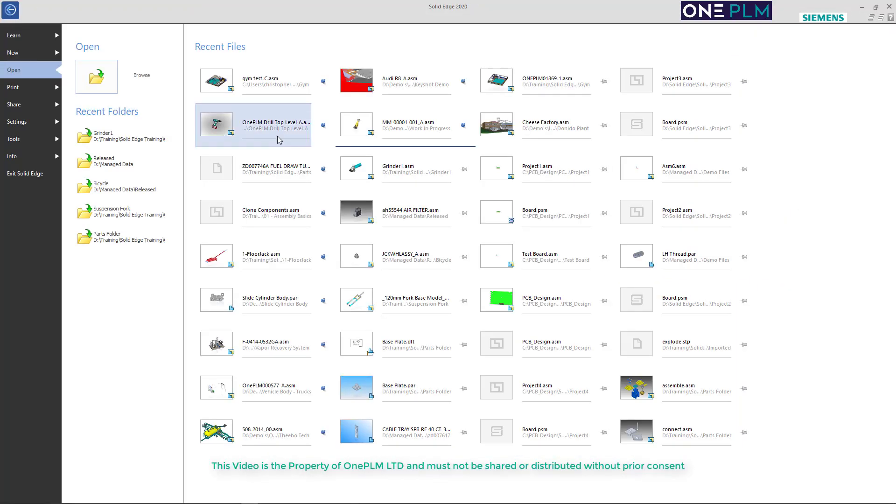
left_click(373, 172)
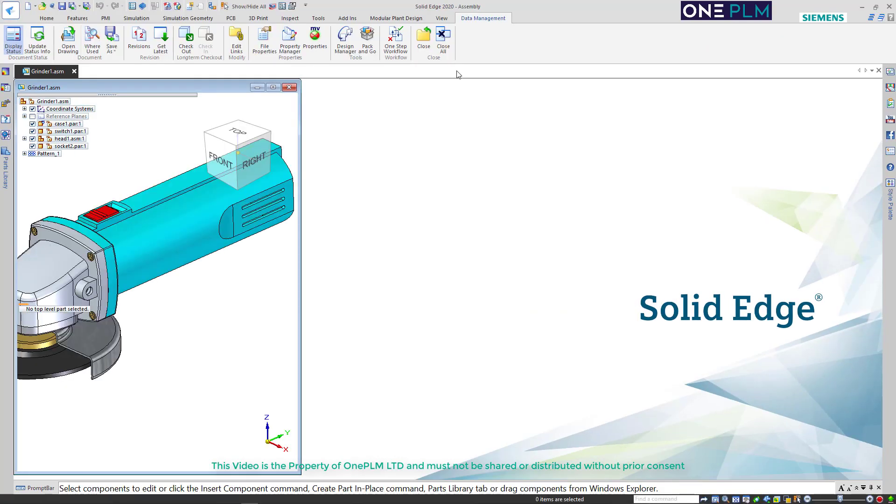
left_click(258, 87)
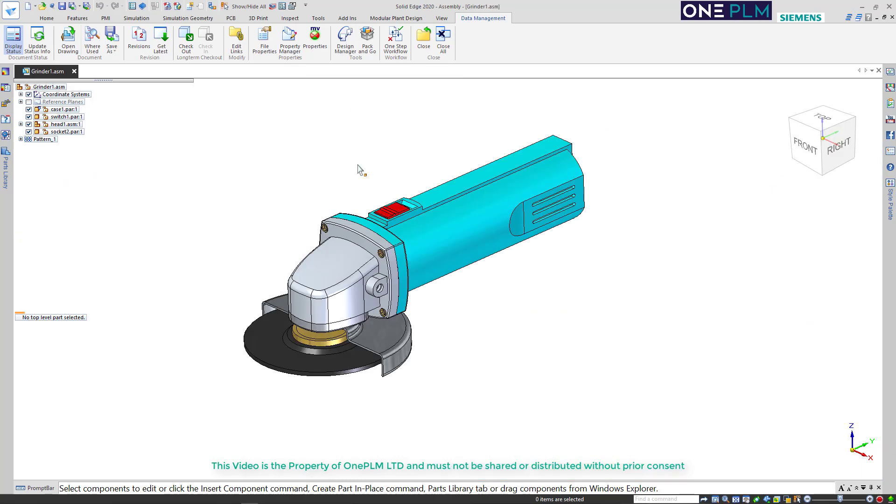
mouse_move(368, 123)
middle_mouse_down()
mouse_move(392, 142)
mouse_move(367, 128)
middle_mouse_up()
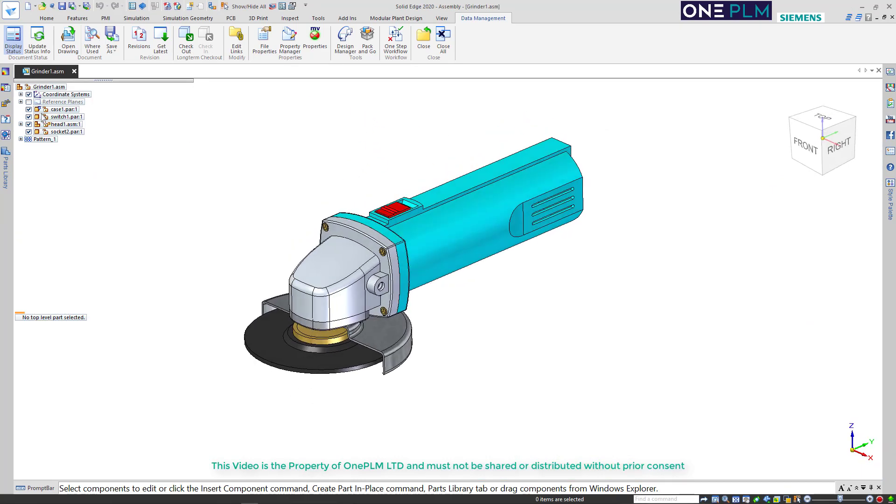
Bring the Grinder1 assembly up in Design Manager and check the SE Status of Grinder1.asm, socket2.par and switch1.par.
left_click(345, 39)
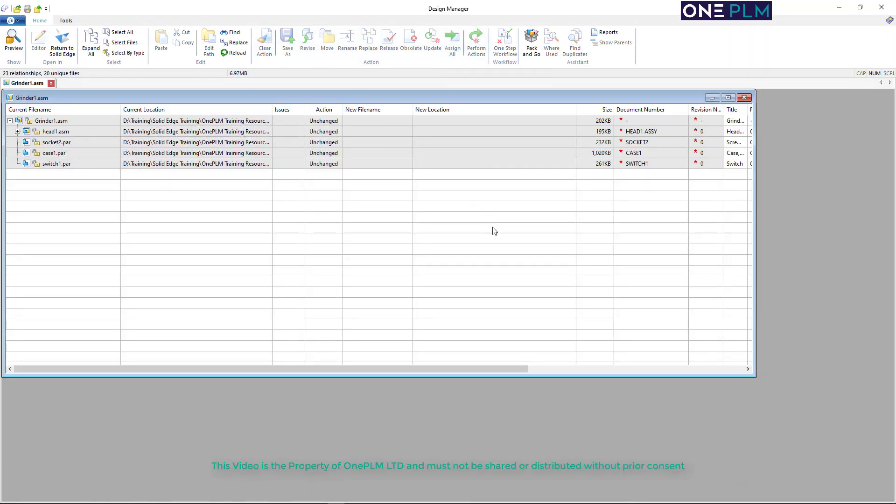
left_click_drag(477, 370, 644, 371)
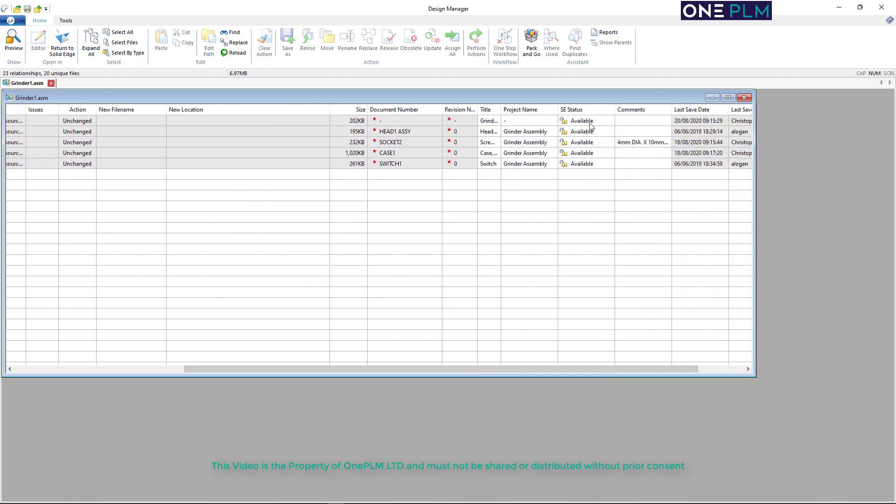
left_click(591, 122)
left_click(589, 142)
left_click(589, 165)
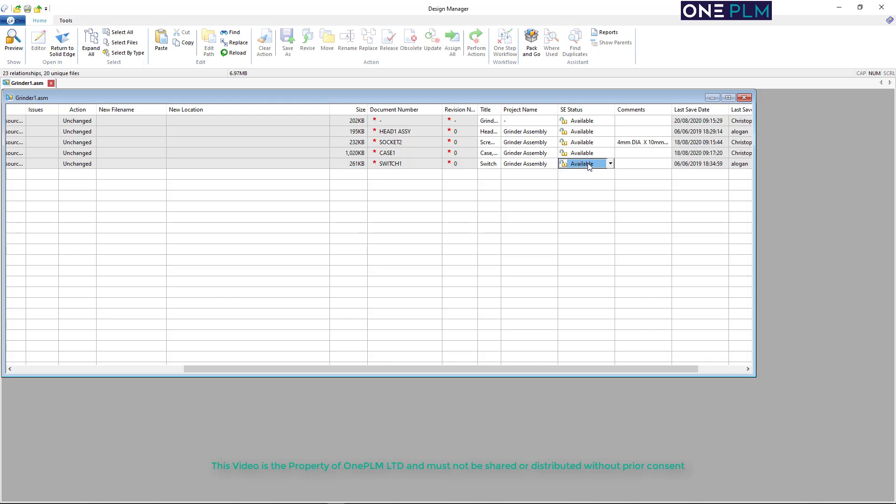